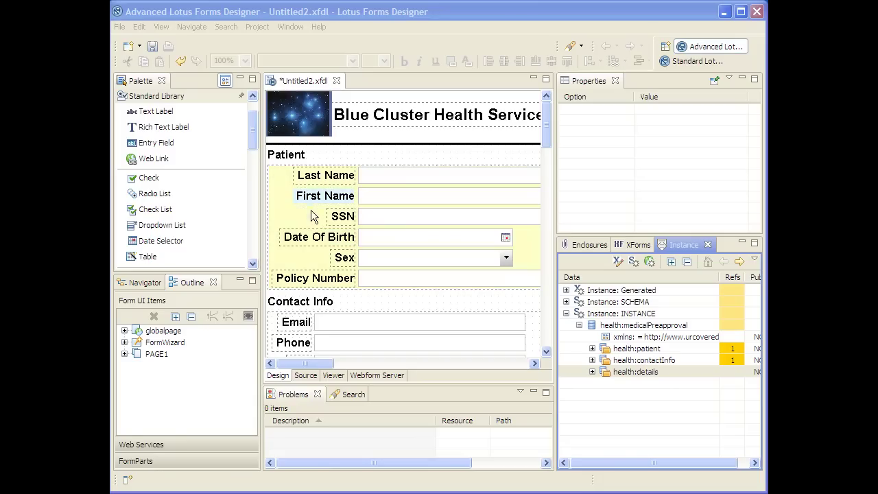
Step: Place the health:details element of the INSTANCE data on the form, below the Zip Code field
mouse_move(304, 201)
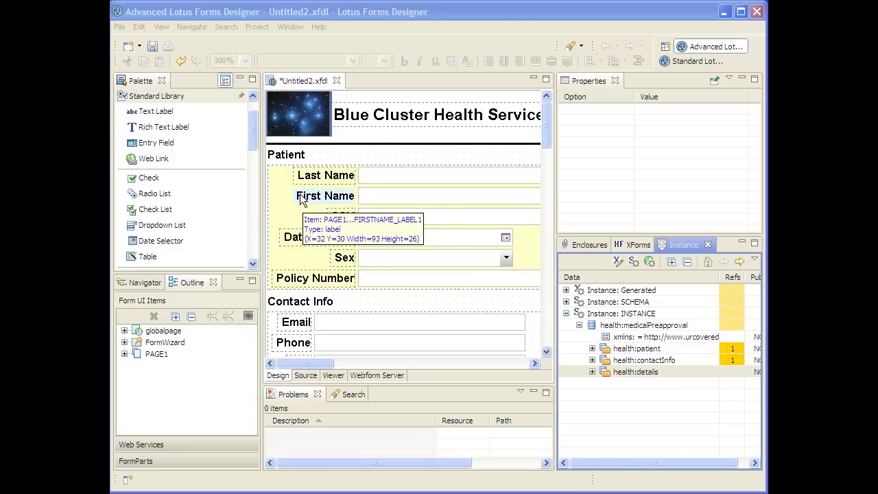
mouse_move(321, 284)
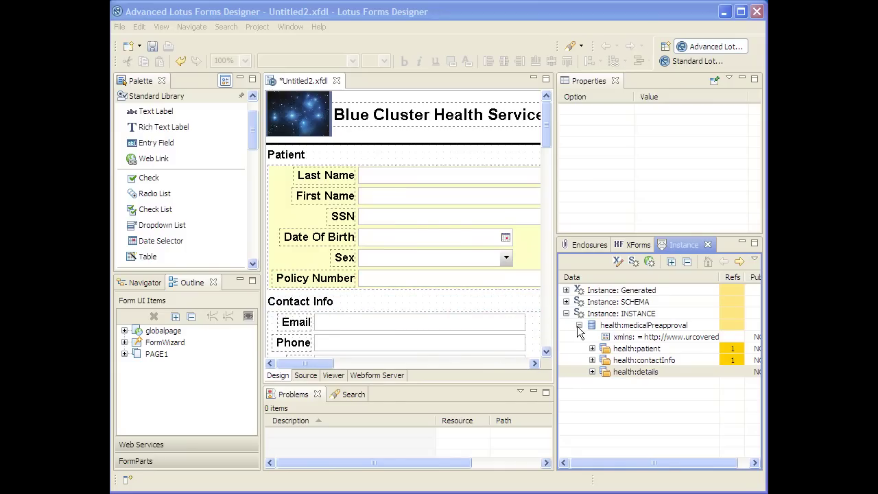
left_click(592, 371)
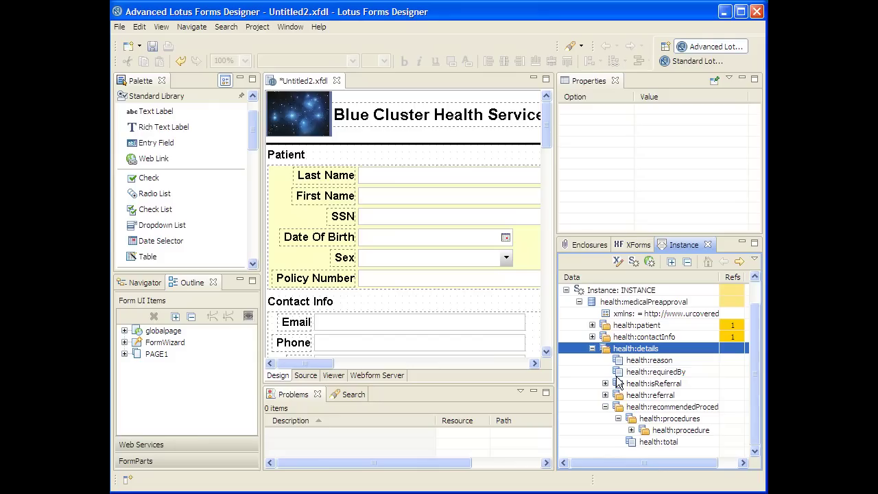
left_click_drag(549, 125, 546, 179)
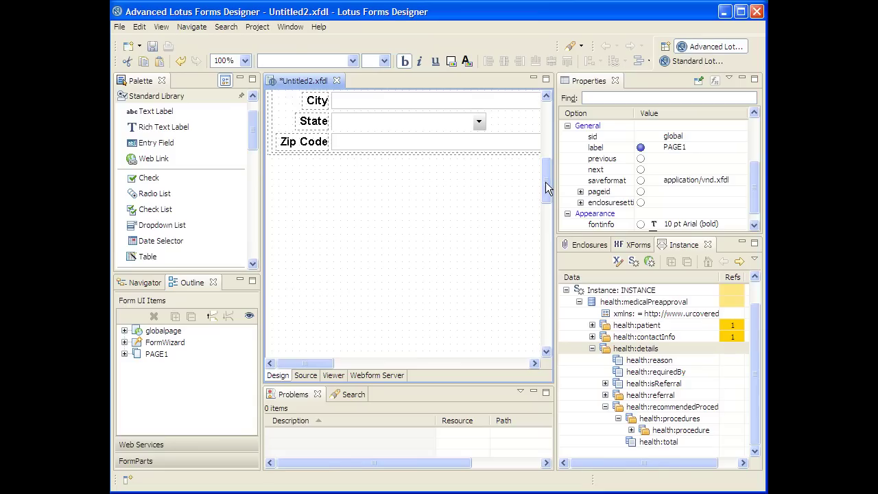
left_click(631, 349)
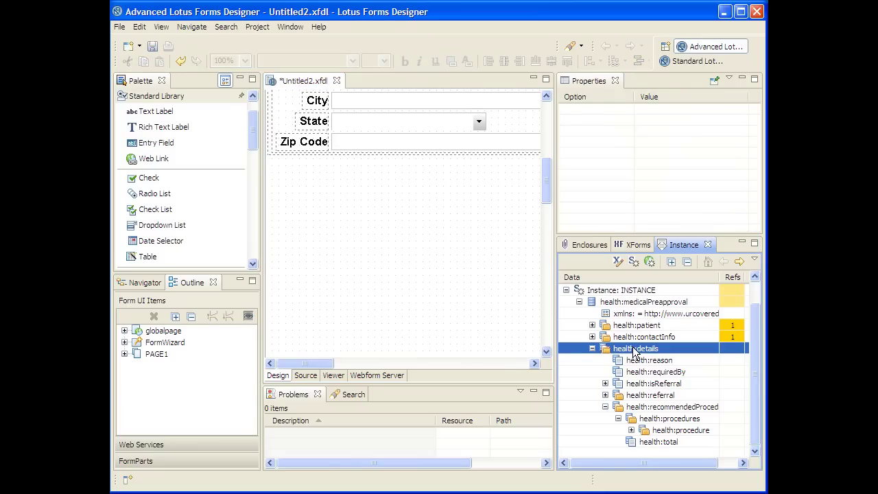
left_click_drag(633, 351, 276, 171)
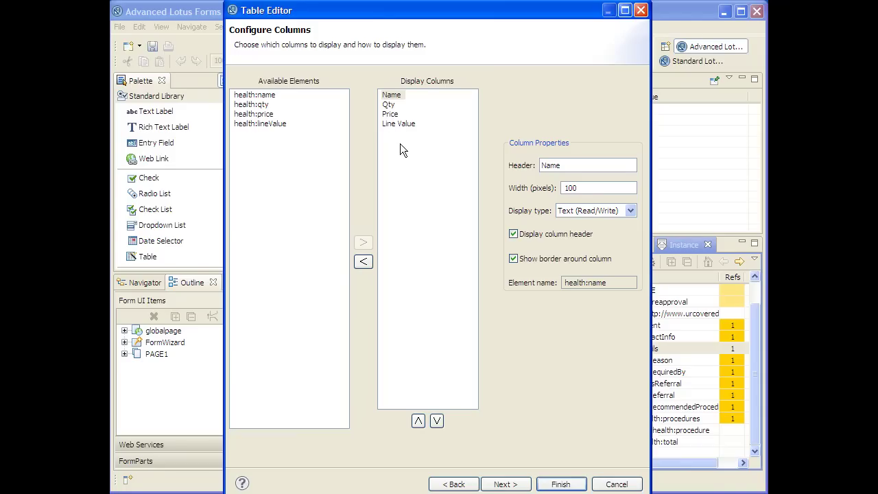
Step: Keep the default table columns, enable highlighting of the selected row, and finish creating the procedures table
left_click(507, 484)
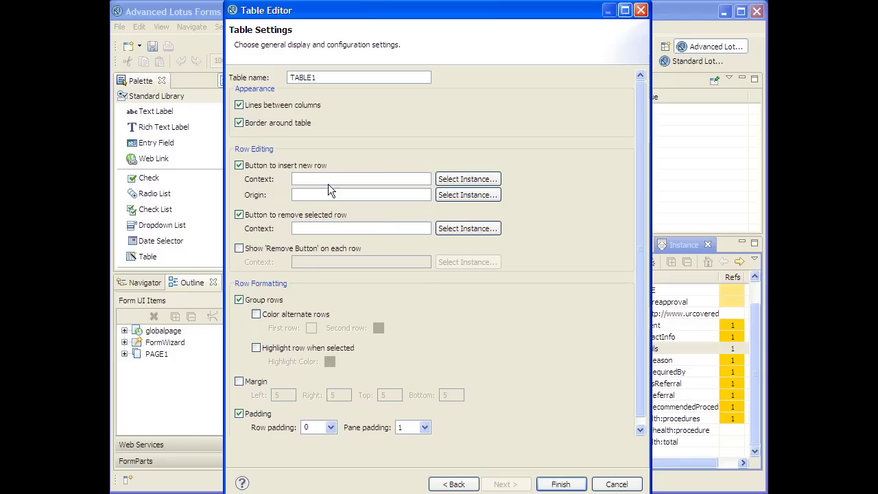
left_click(256, 348)
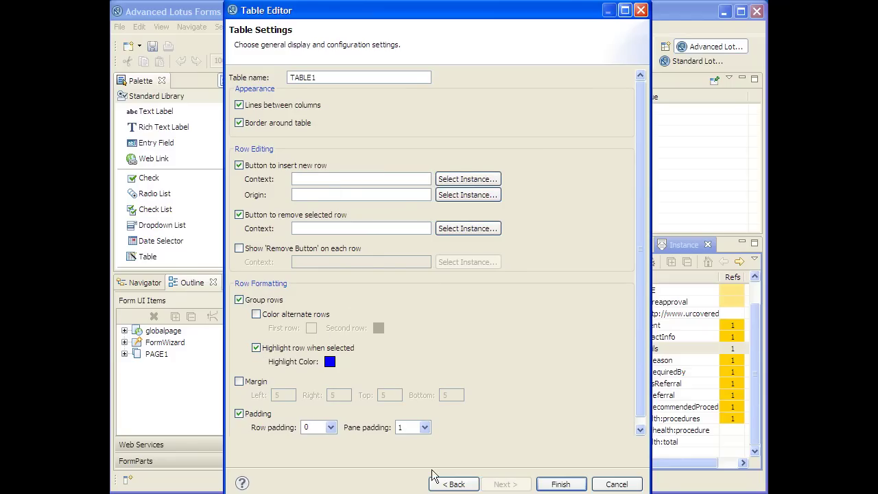
left_click(568, 483)
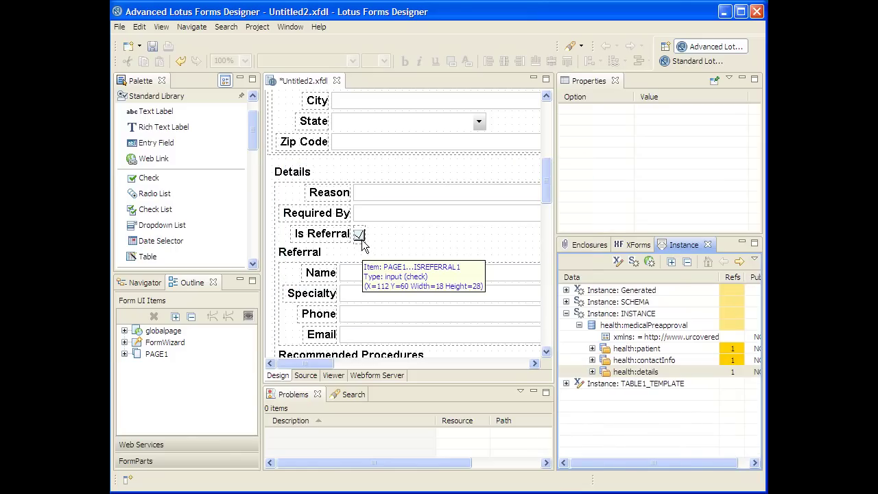
Step: Maximize the form editor and align the Total label relatively below its previous item, under the Procedures table
left_click(548, 177)
left_click_drag(549, 187, 547, 205)
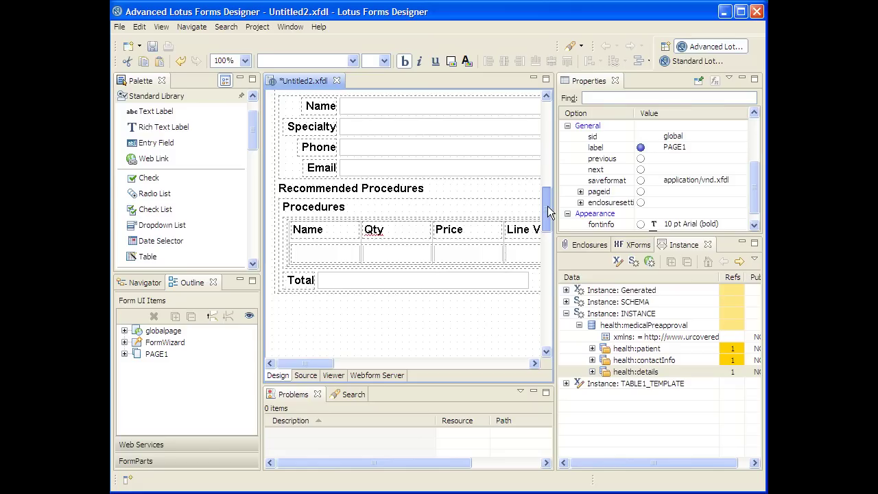
double_click(305, 81)
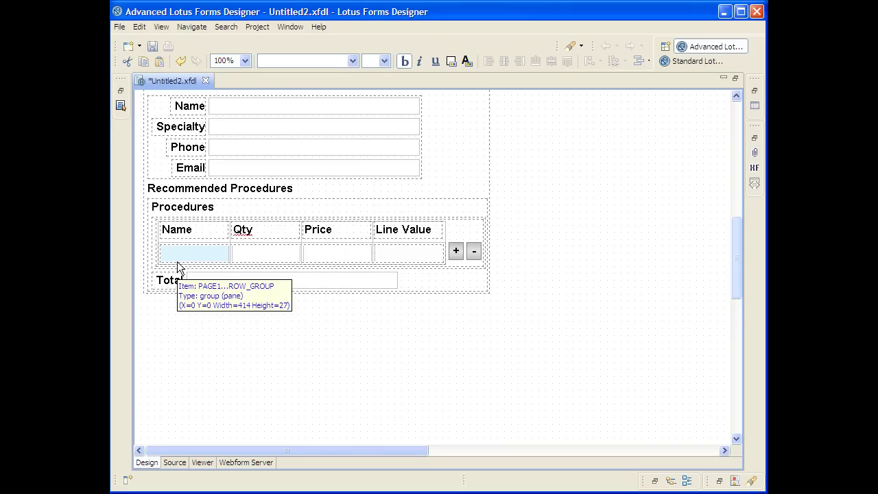
left_click(164, 281)
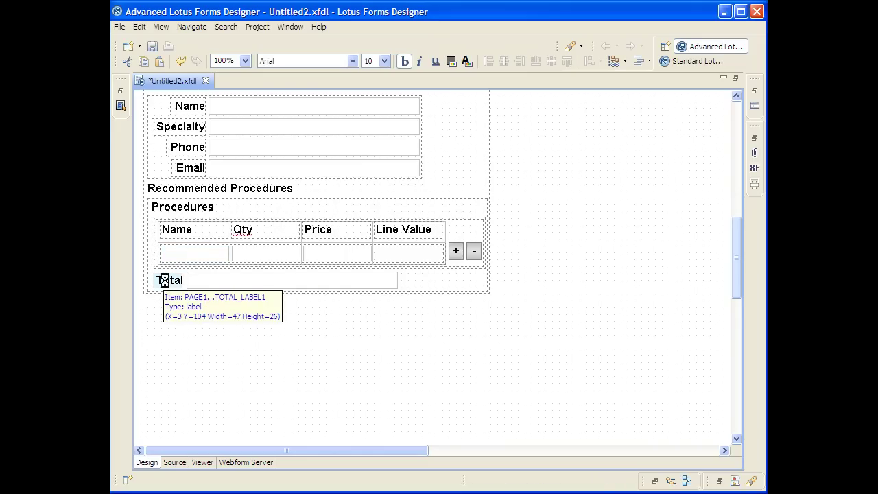
right_click(166, 285)
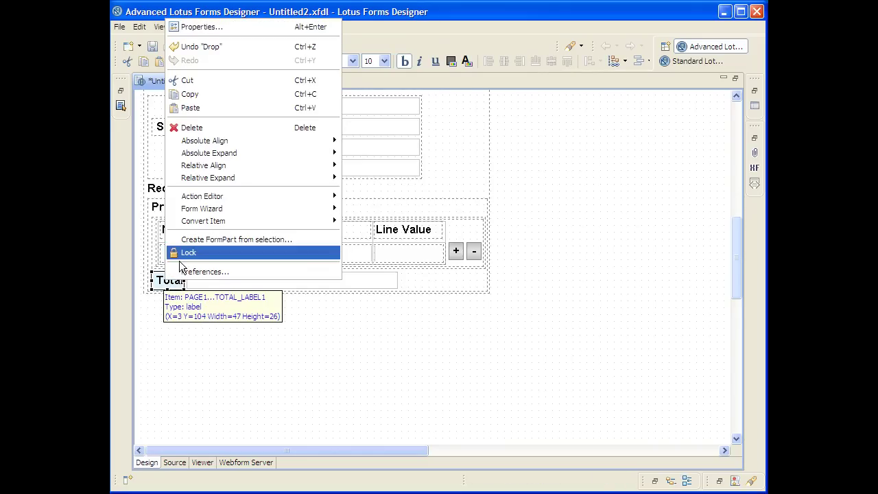
mouse_move(213, 167)
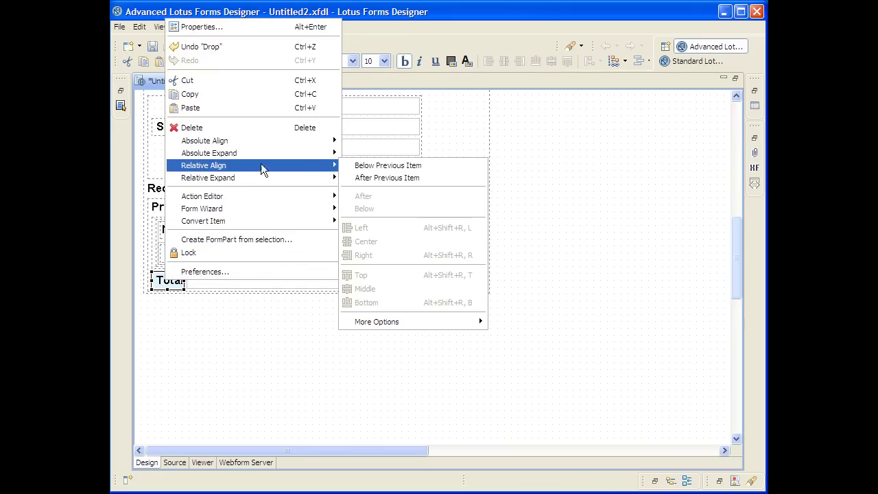
left_click(373, 166)
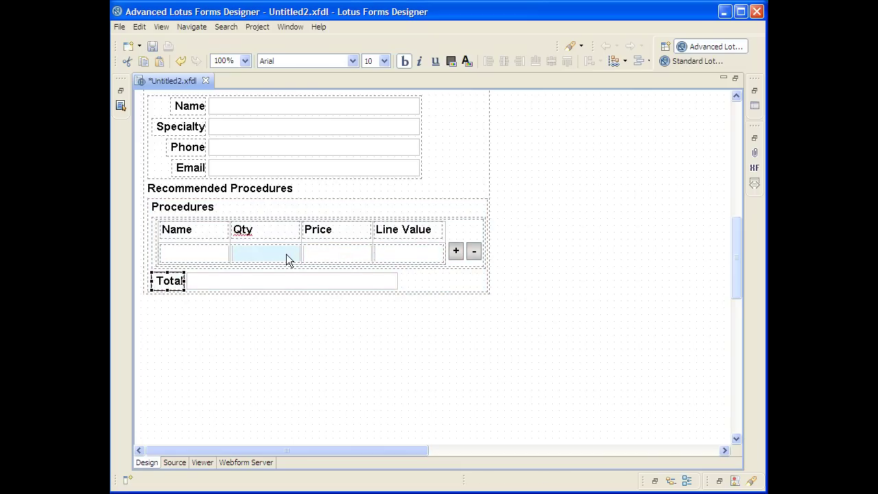
Step: Start a table row operation on the Procedures table with the Line Value field as its target item
left_click(462, 210)
right_click(462, 209)
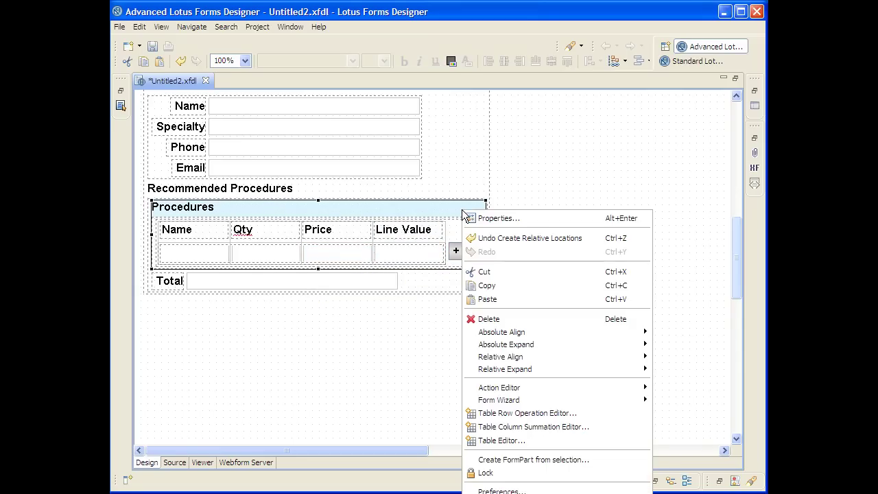
left_click(522, 413)
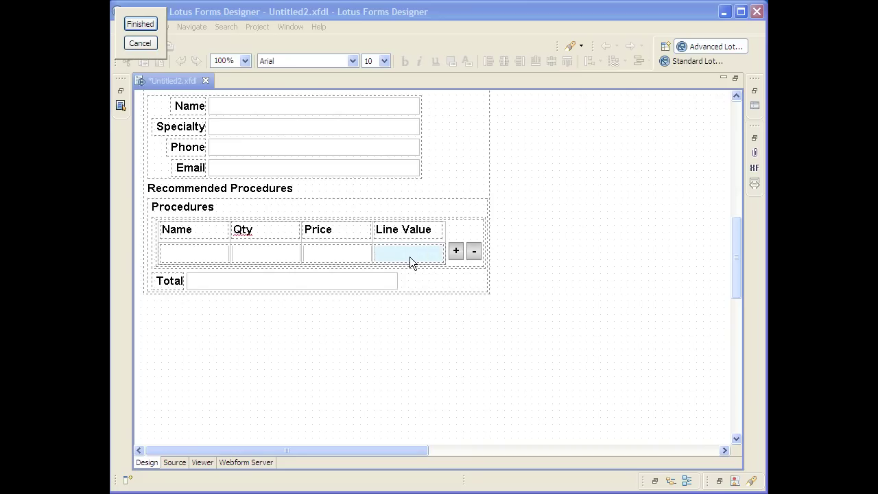
left_click(411, 263)
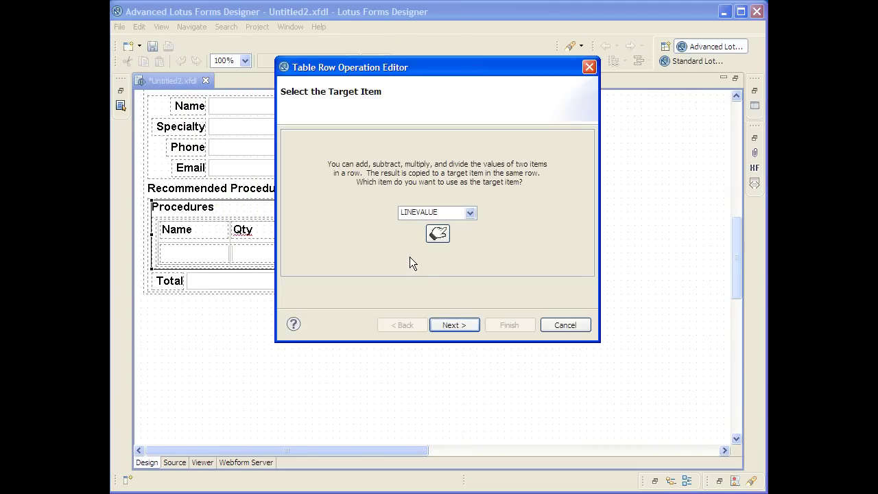
left_click(451, 323)
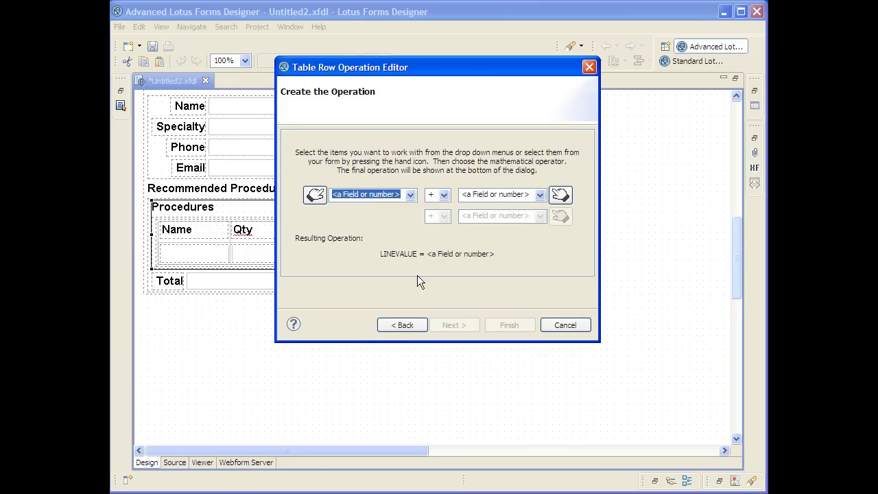
Step: Define the row operation as QTY * PRICE, picking both fields from the table row, and apply it
left_click(319, 197)
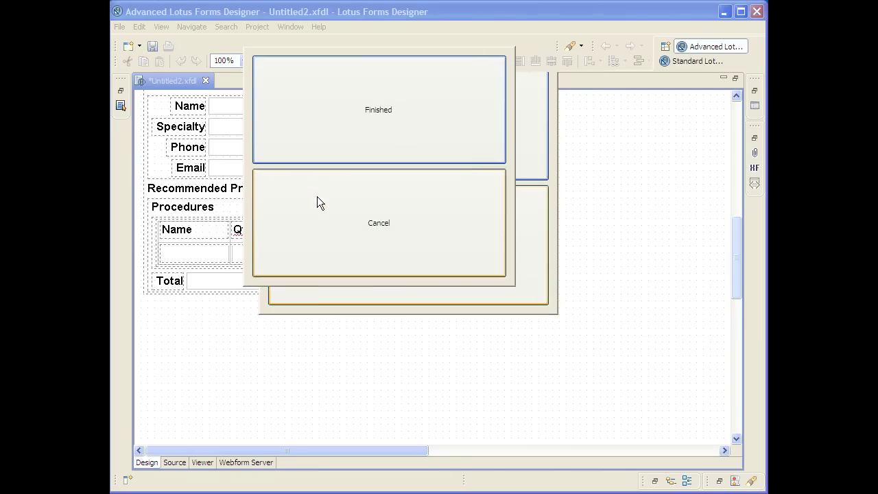
left_click(274, 254)
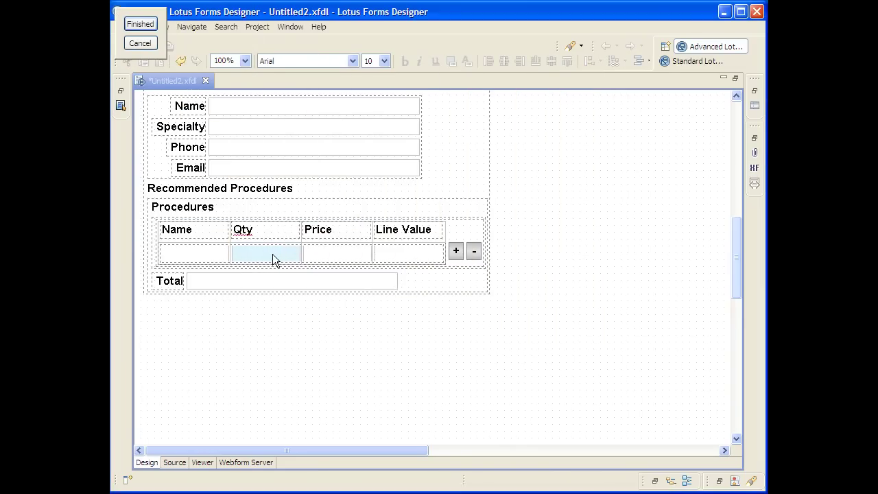
left_click(343, 199)
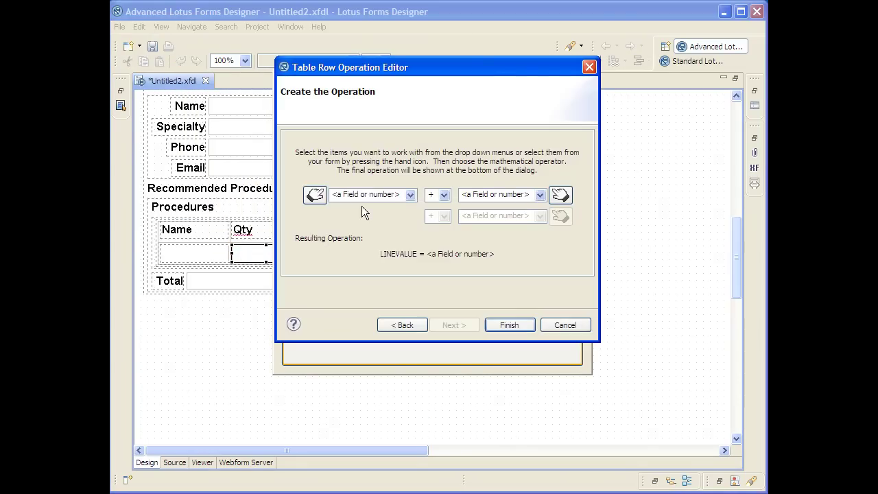
left_click(443, 195)
left_click(432, 224)
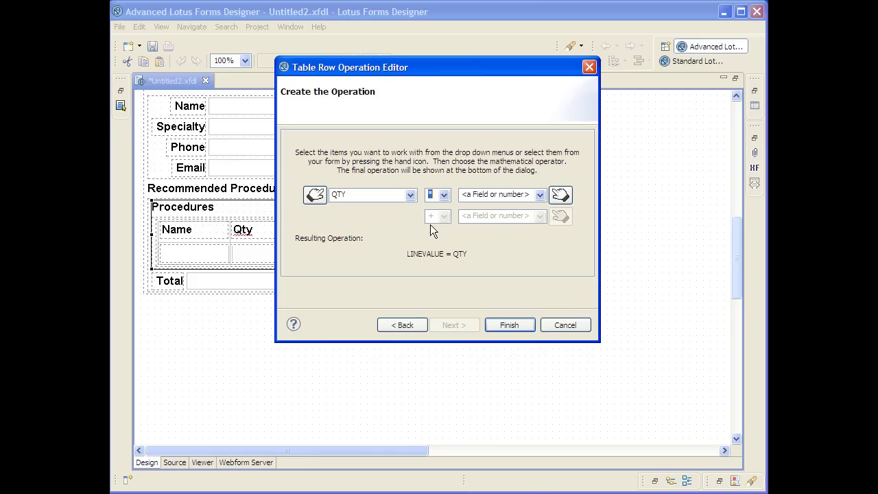
left_click(561, 196)
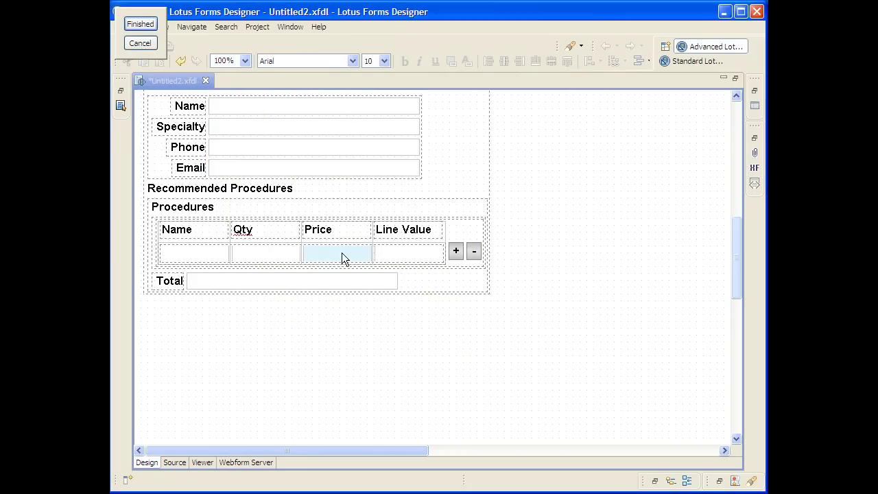
left_click(342, 253)
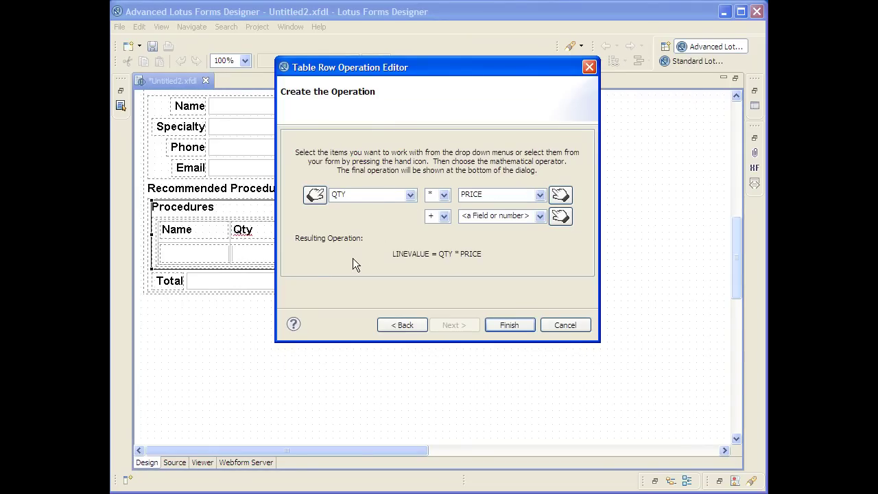
left_click(518, 325)
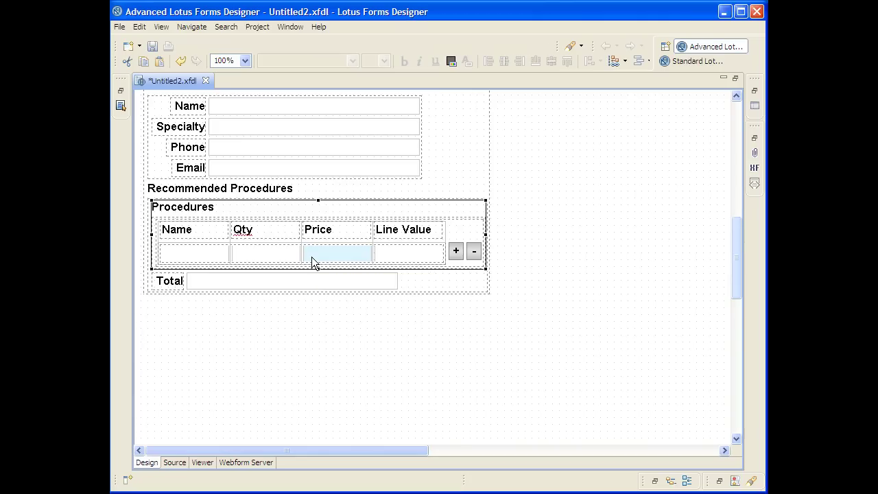
Step: Start a column summation on the Procedures table with the Line Value field as the item to sum
right_click(453, 207)
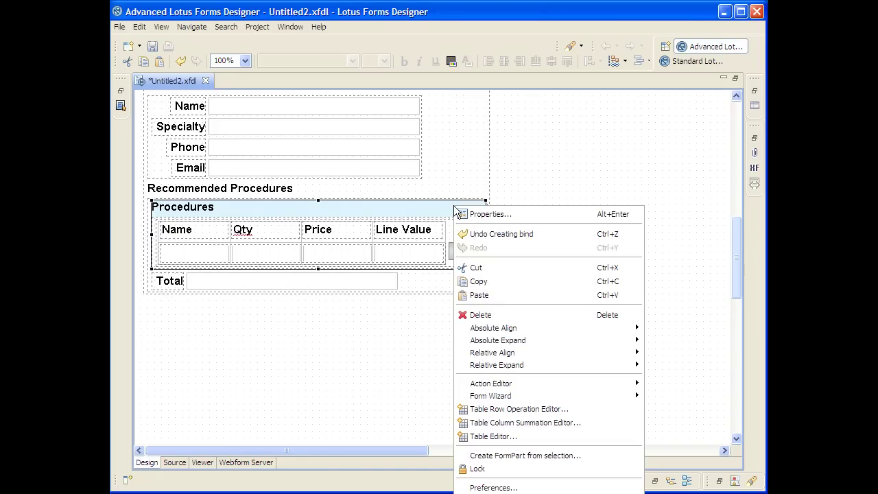
left_click(503, 423)
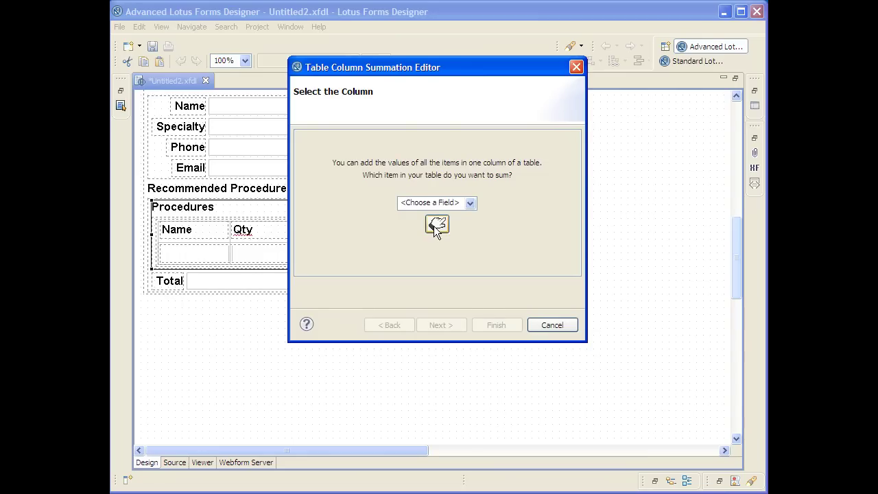
left_click(436, 225)
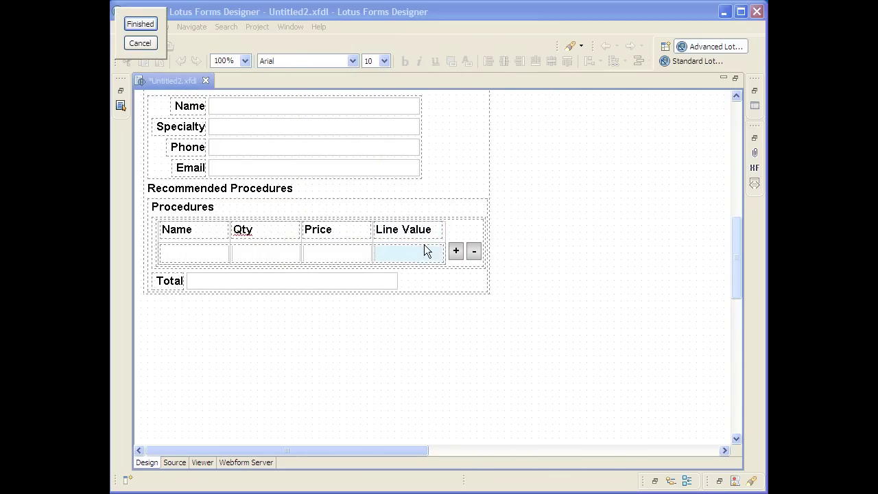
left_click(414, 252)
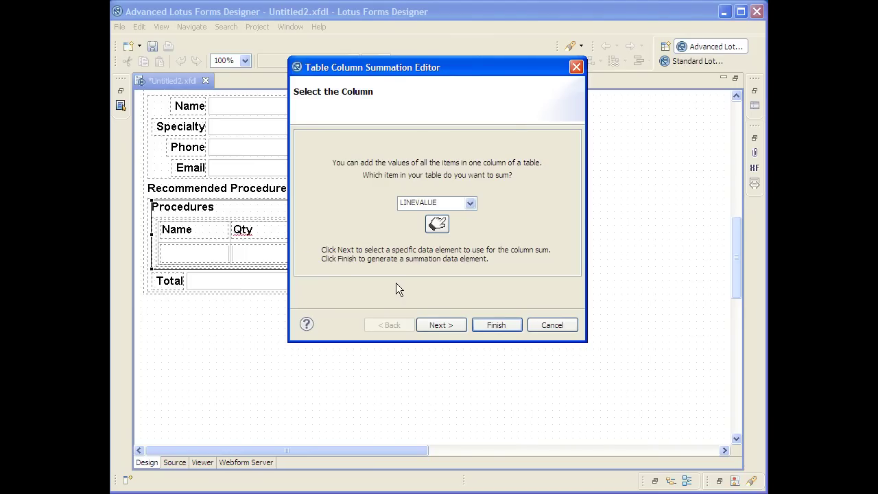
left_click(447, 327)
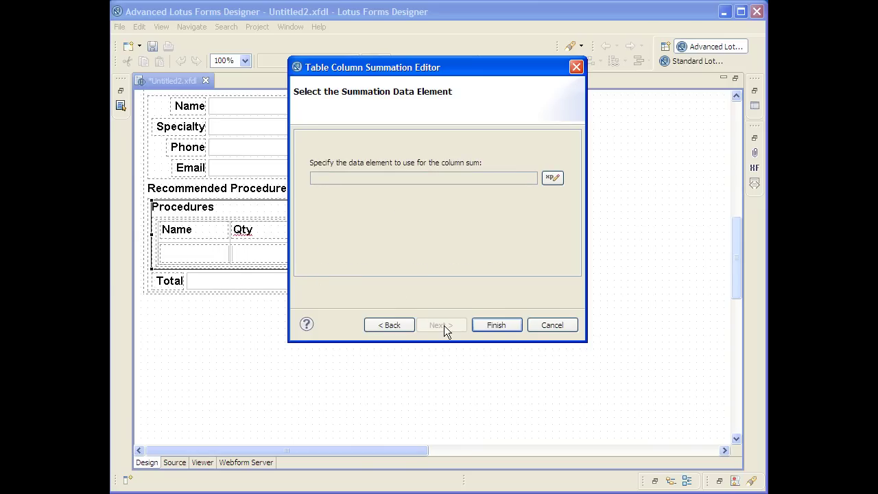
Step: Assign the Total field's data element to the column sum and finish the summation
left_click(551, 178)
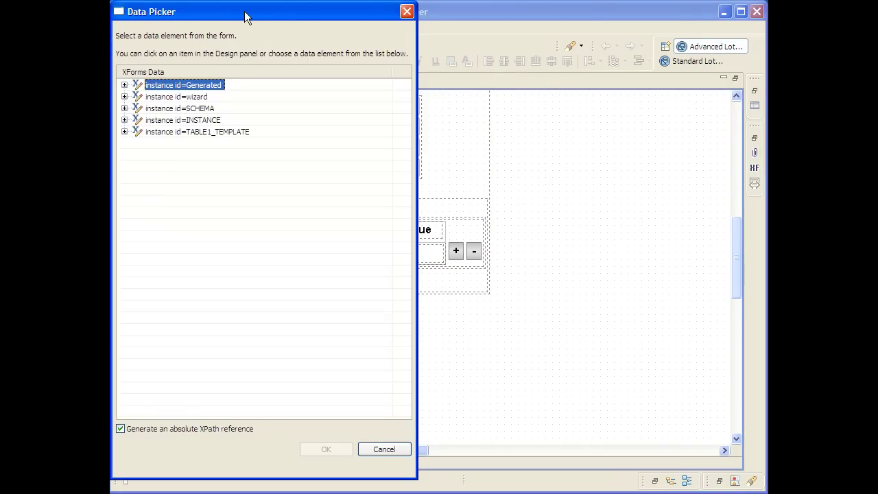
left_click_drag(245, 17, 403, 16)
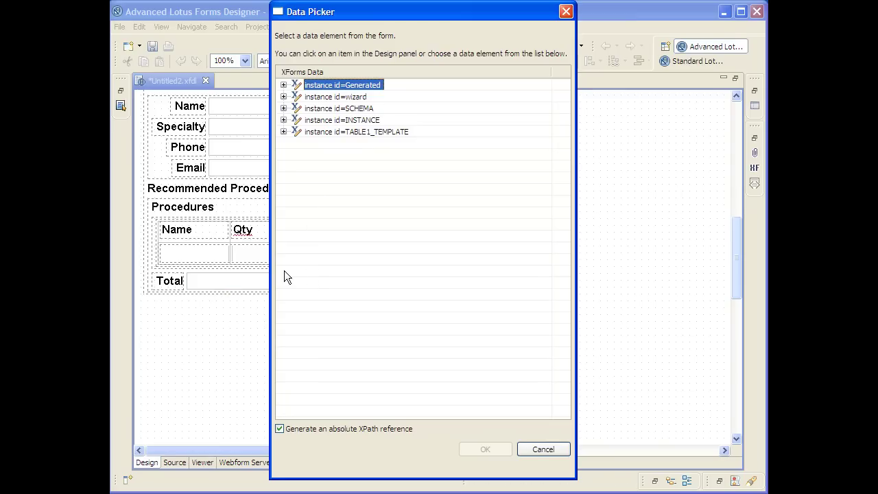
left_click(215, 280)
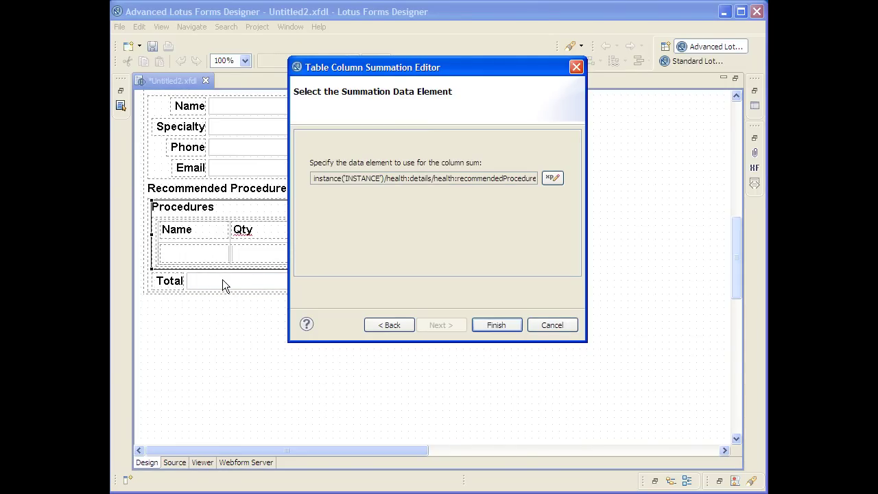
left_click(496, 325)
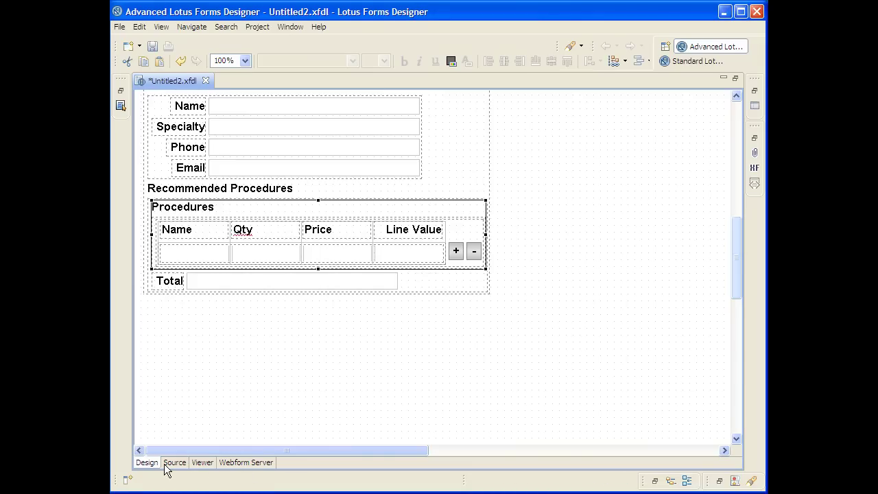
Step: Preview the form in Webform Server, continuing past the wizard page, and pick a date of birth for the patient
left_click(245, 462)
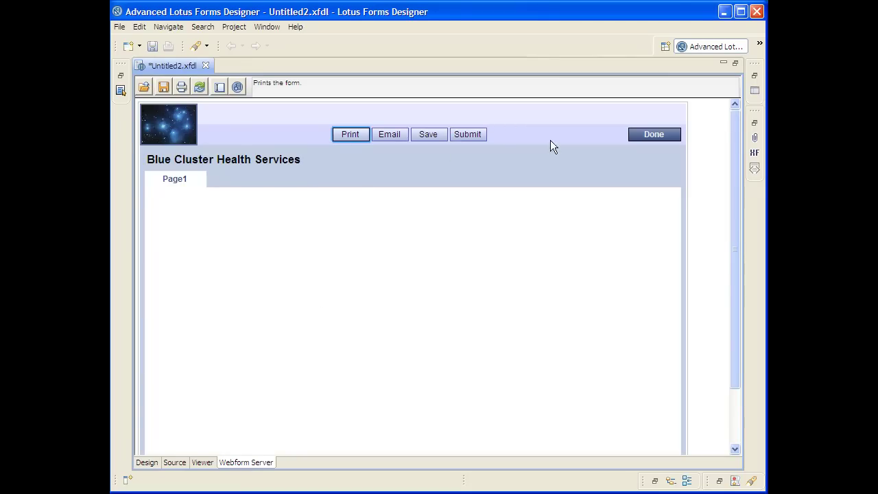
left_click(645, 132)
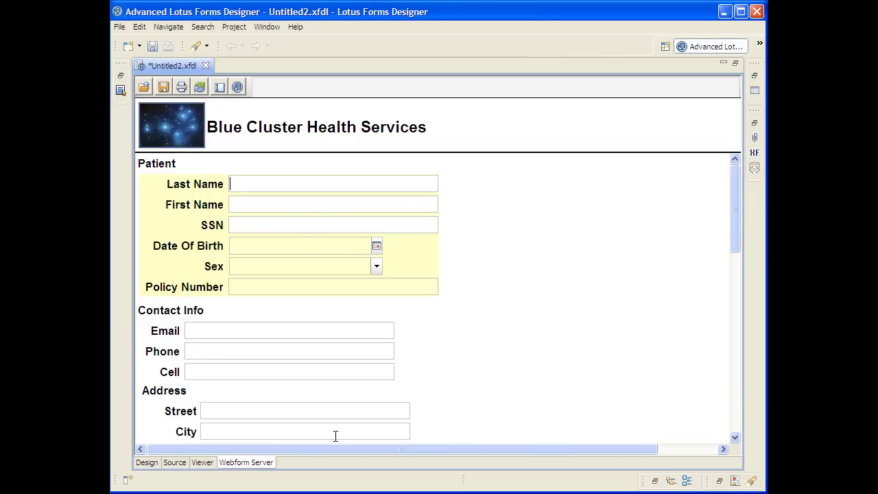
left_click(377, 247)
left_click(376, 247)
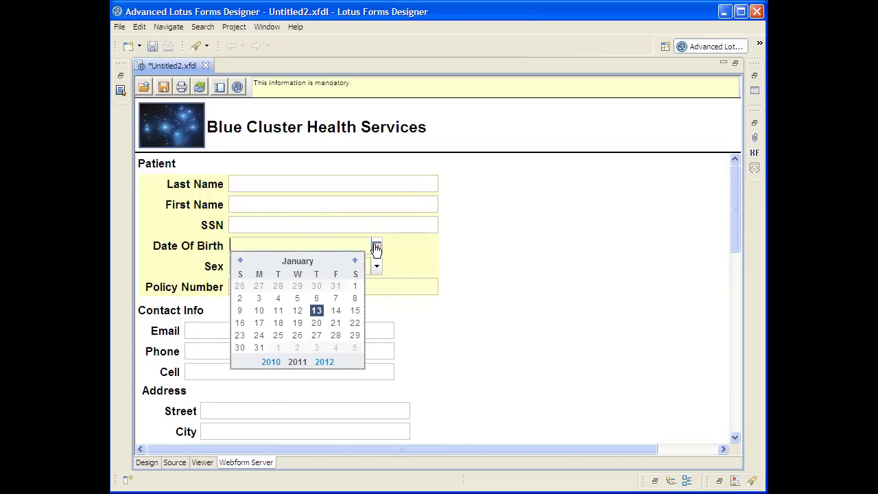
left_click(302, 312)
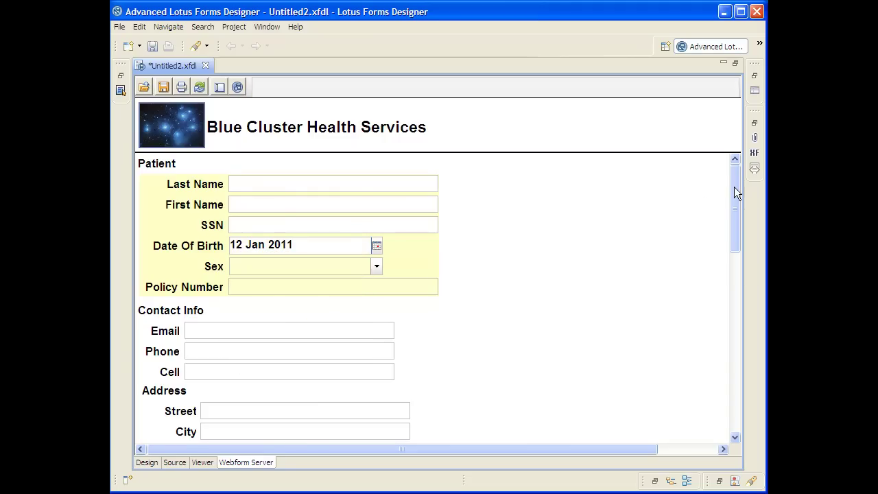
Step: Filter the State choices in the Address section by "t" and choose TN
left_click_drag(734, 186, 727, 253)
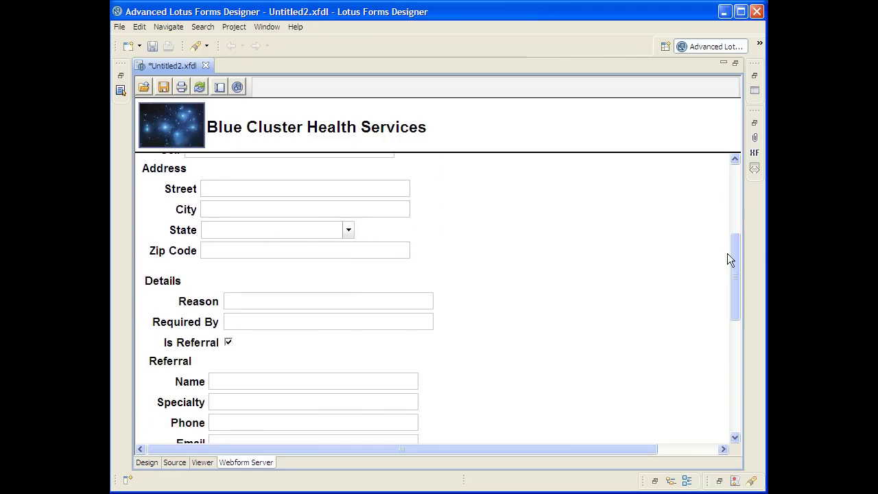
left_click(348, 234)
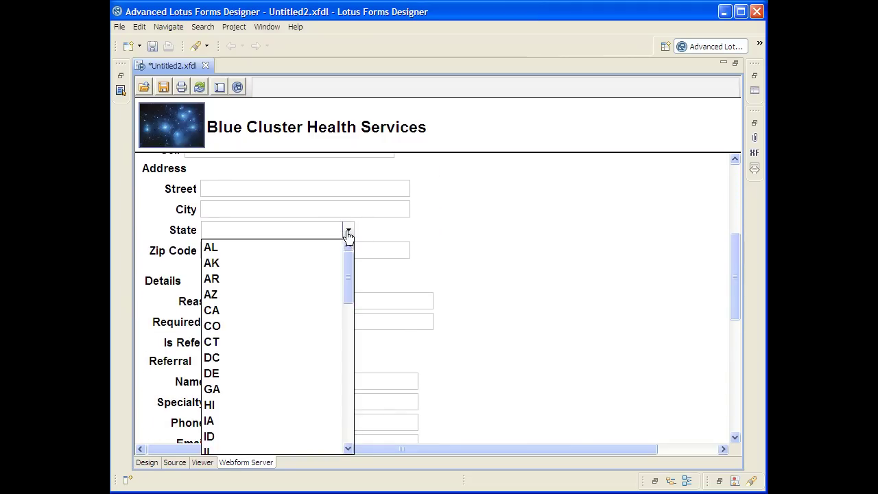
type("t")
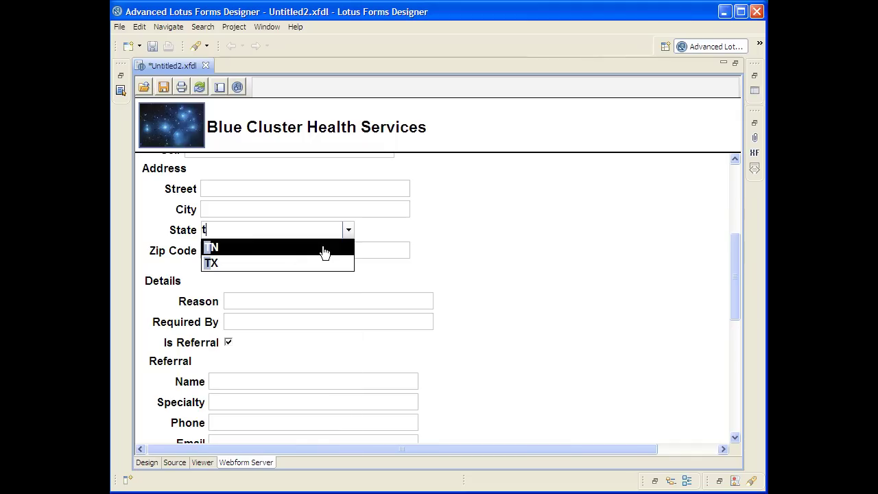
left_click(300, 249)
Step: Add three more rows to the Procedures table in the form preview
left_click_drag(735, 253, 733, 329)
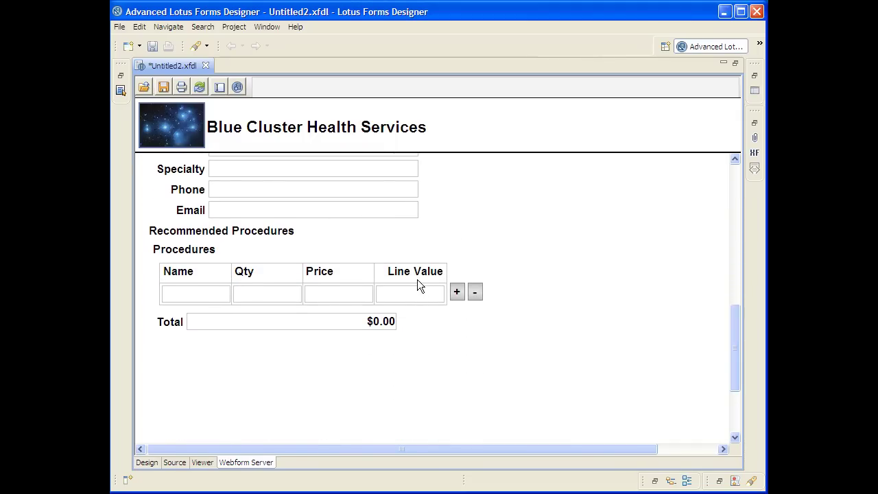
left_click(457, 294)
left_click(457, 294)
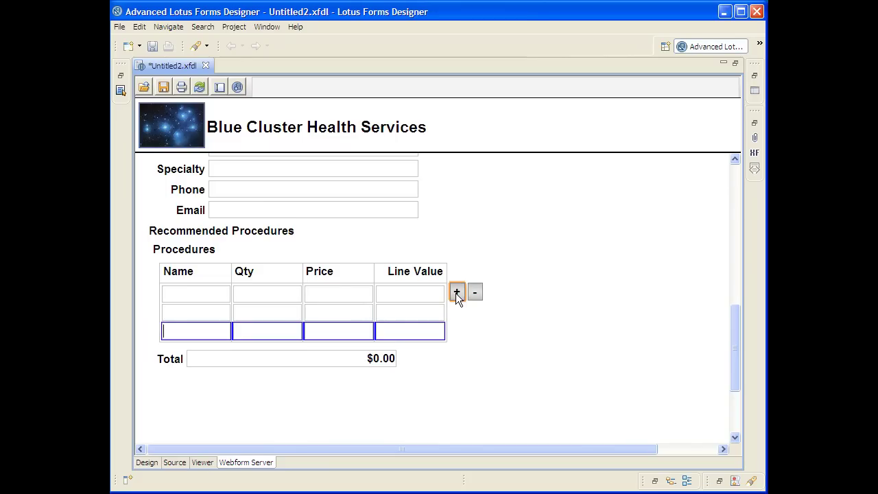
left_click(457, 293)
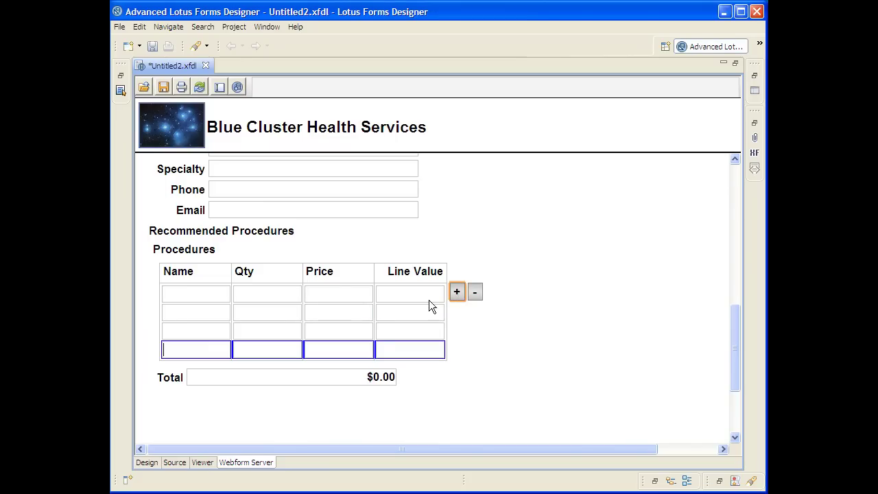
Step: Fill the first three Procedures rows with quantity 4 and price 5, quantity 6 and price 7, and quantity 7 and price 8
left_click(265, 292)
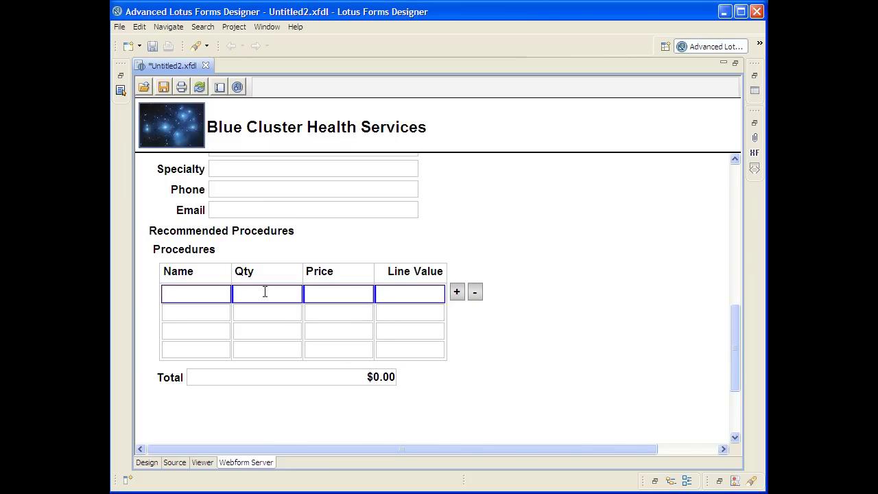
type("4")
left_click(322, 293)
type("5")
left_click(244, 313)
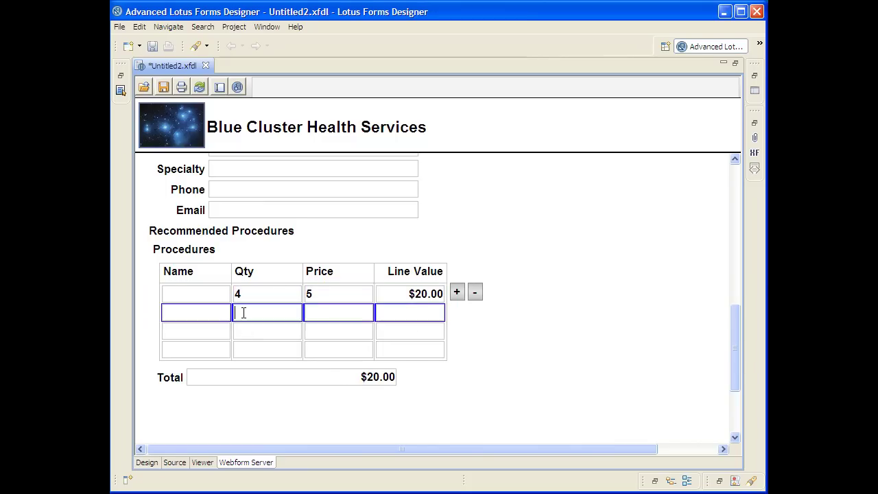
type("6")
left_click(322, 309)
type("7")
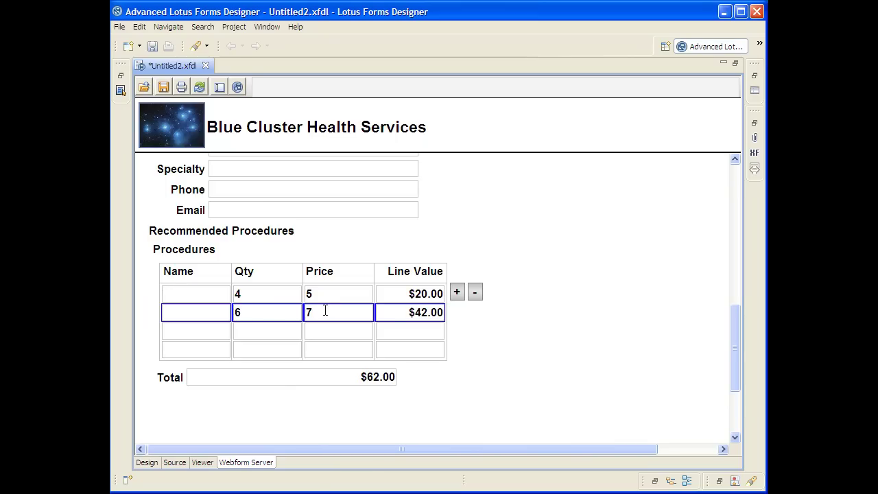
left_click(266, 332)
type("7")
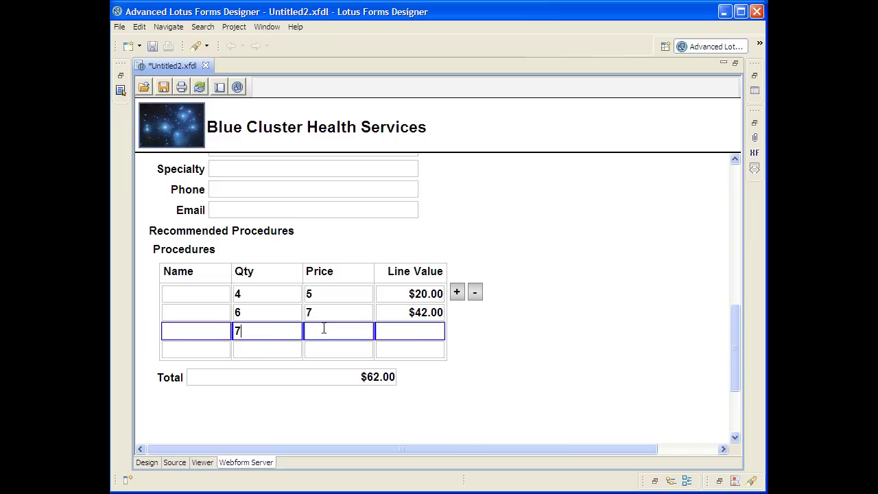
left_click(324, 329)
type("8")
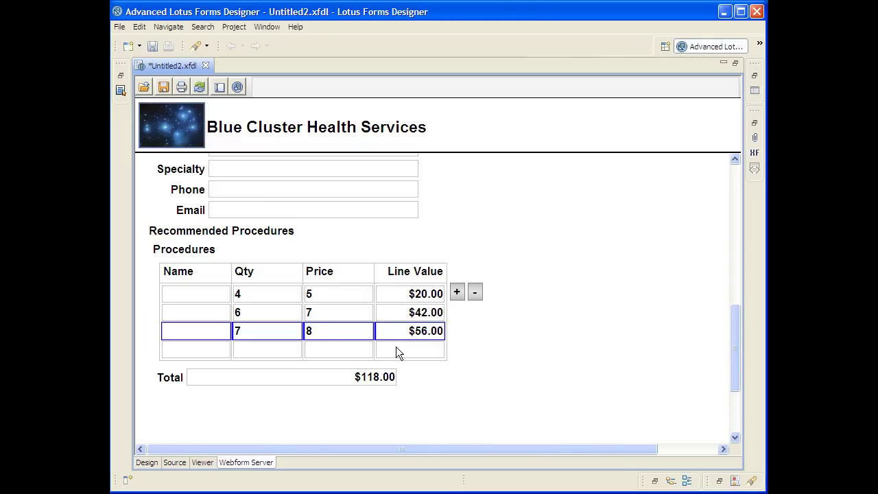
Step: Remove the first row, with quantity 4 and price 5, from the Procedures table
left_click(388, 298)
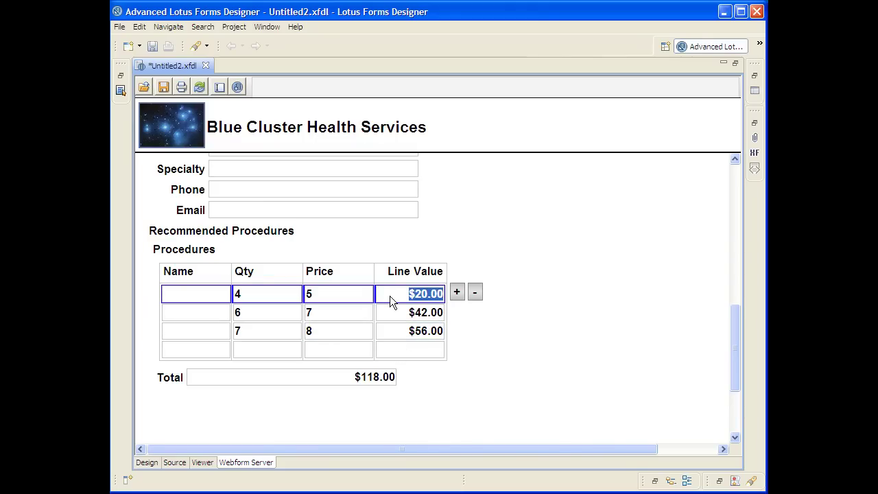
left_click(476, 292)
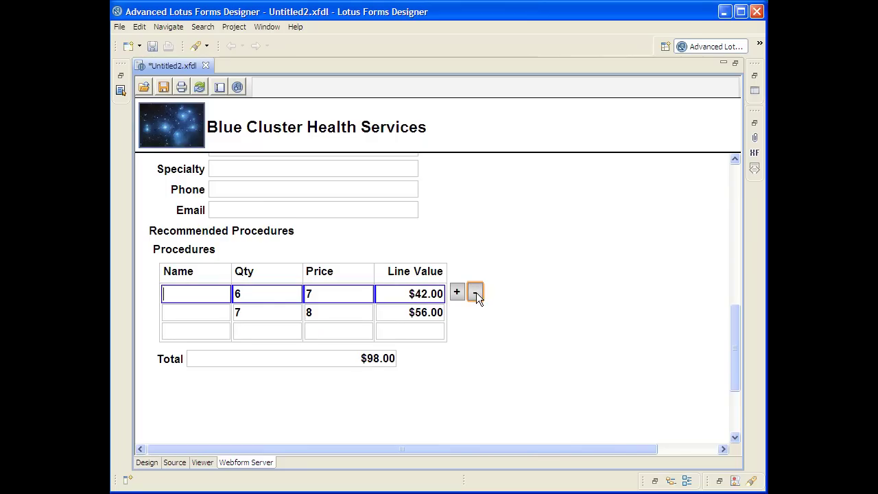